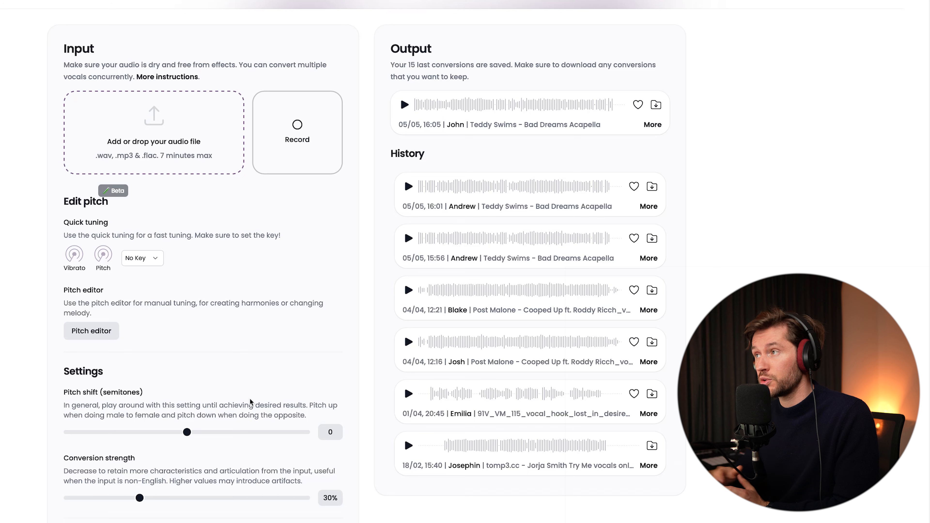
Add the Teddy Swims - Bad Dreams acapella as the input audio and switch the conversion voice to Josh.
left_click_drag(4, 126, 170, 129)
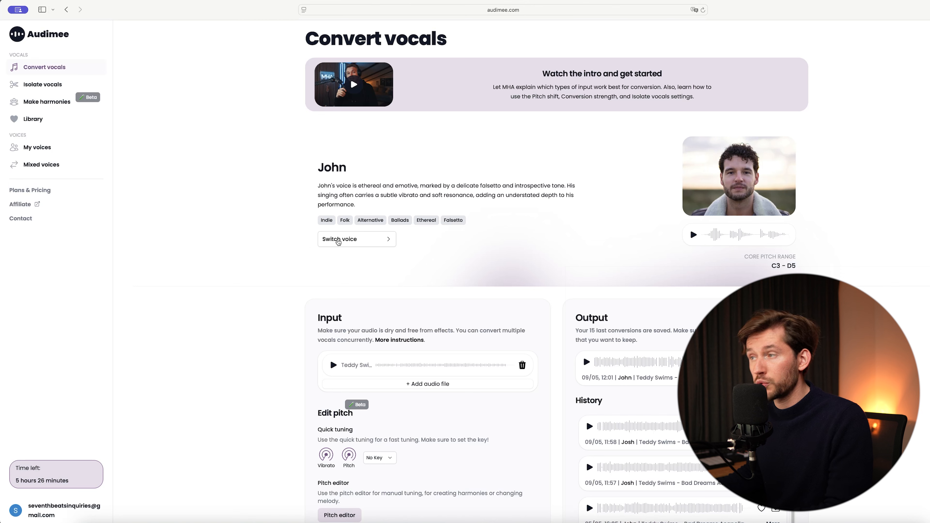
left_click(344, 239)
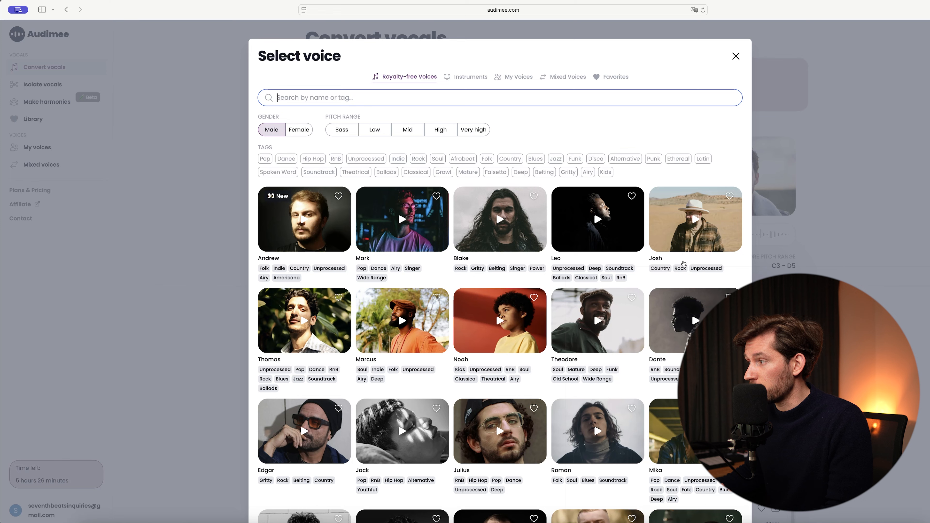
left_click(688, 243)
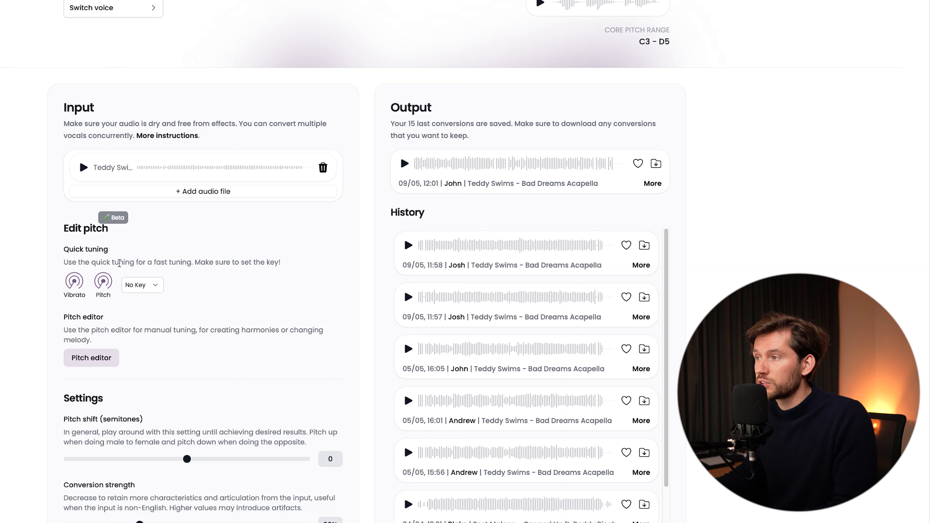
Set the conversion strength to 10%.
left_click(143, 286)
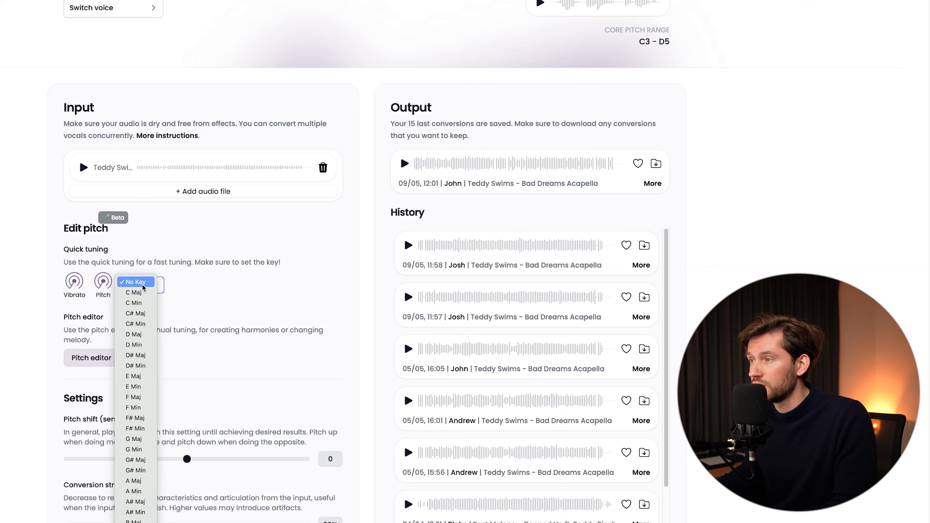
left_click(159, 284)
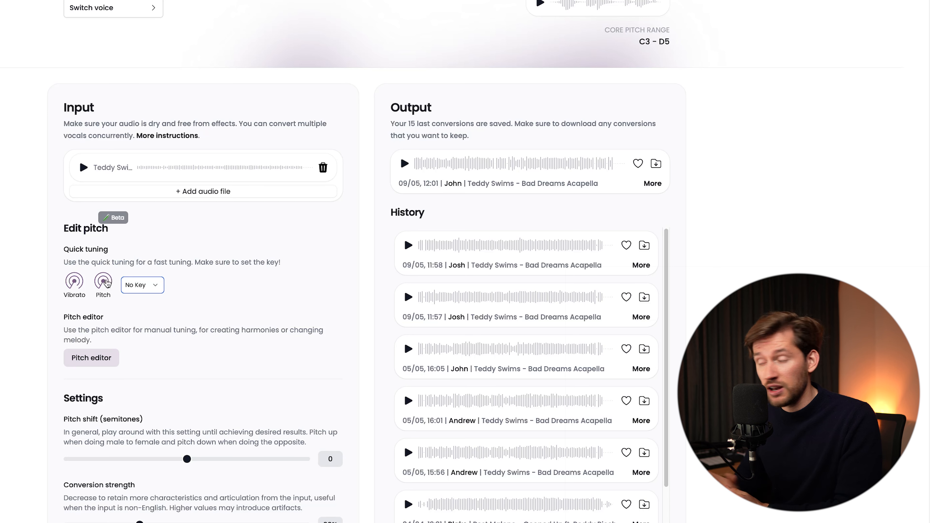
scroll(90, 421, "down", 5)
scroll(88, 403, "up", 1)
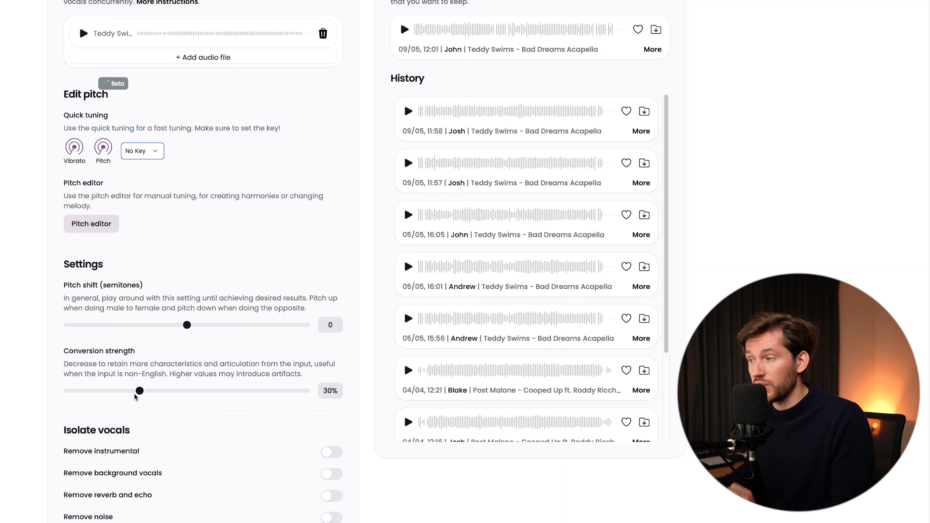
left_click_drag(141, 392, 84, 392)
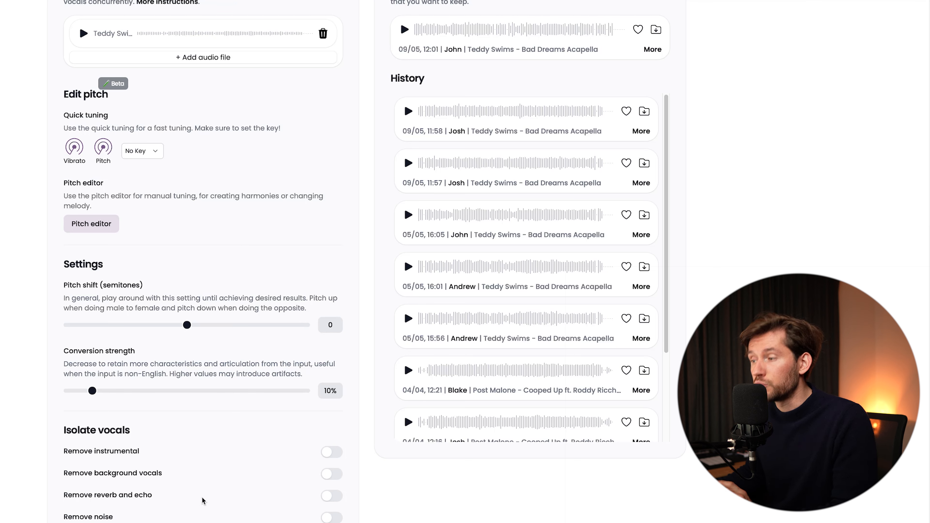
Enable removal of background vocals, reverb and echo, and noise, then convert the acapella with the Josh voice and play the output.
left_click(331, 496)
left_click(333, 517)
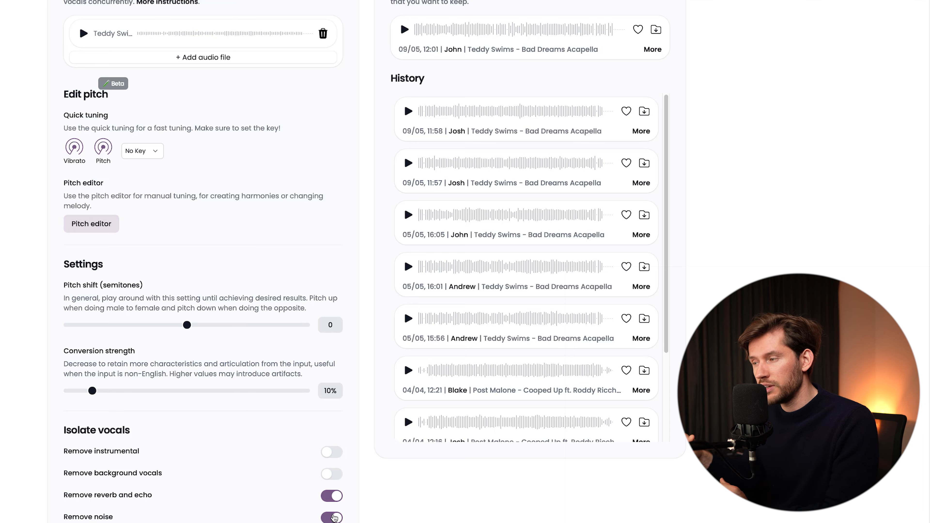
scroll(334, 517, "down", 2)
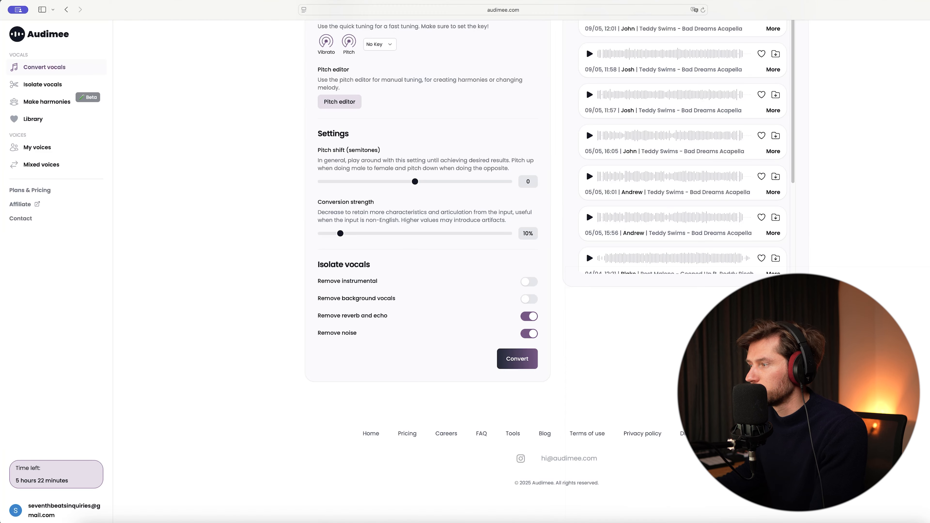
scroll(454, 271, "up", 2)
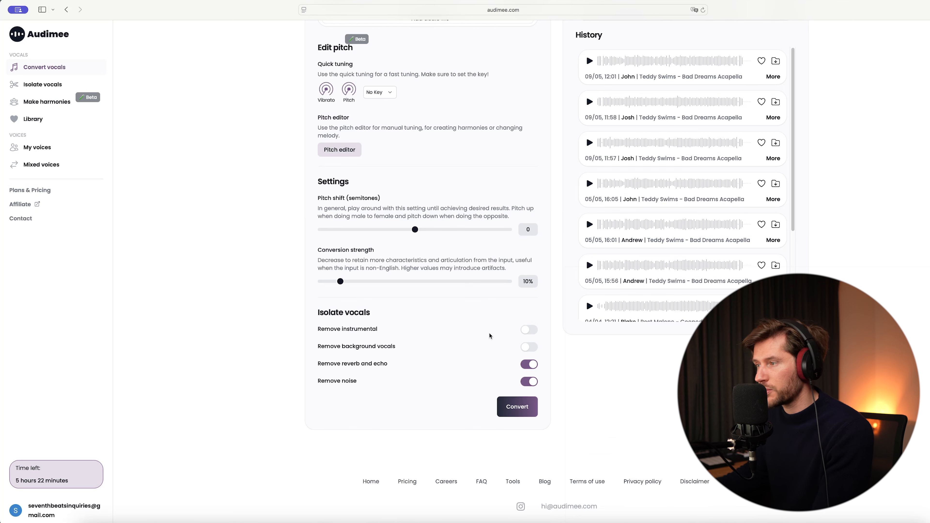
left_click(528, 346)
left_click(523, 412)
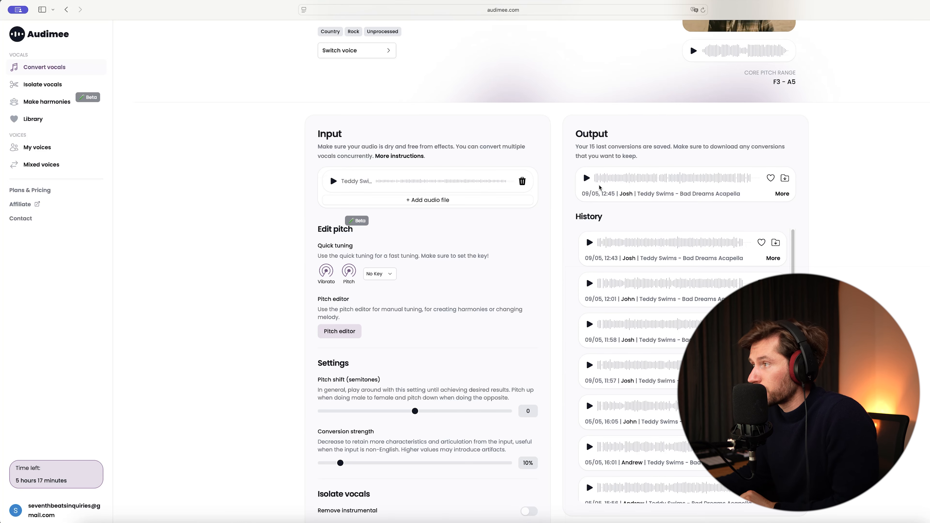
left_click(586, 178)
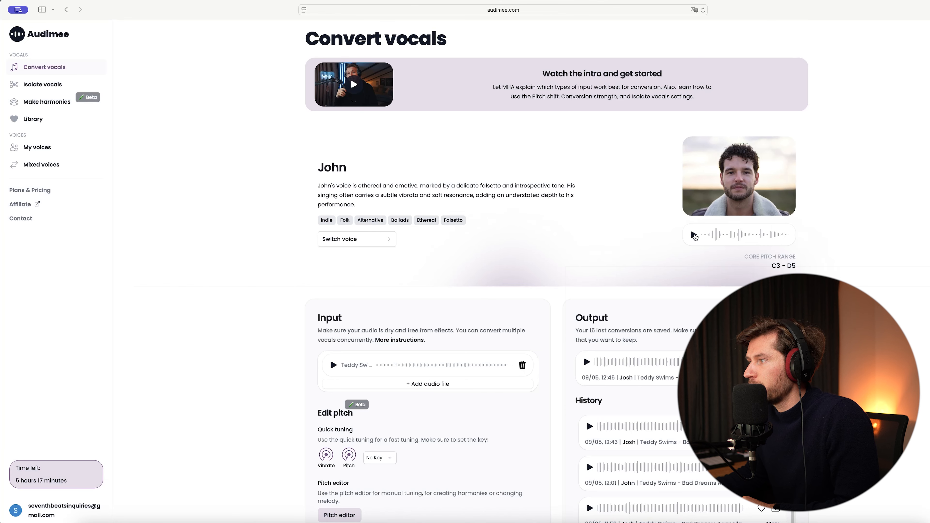
Convert the acapella with the John voice and play the new output.
scroll(239, 342, "down", 10)
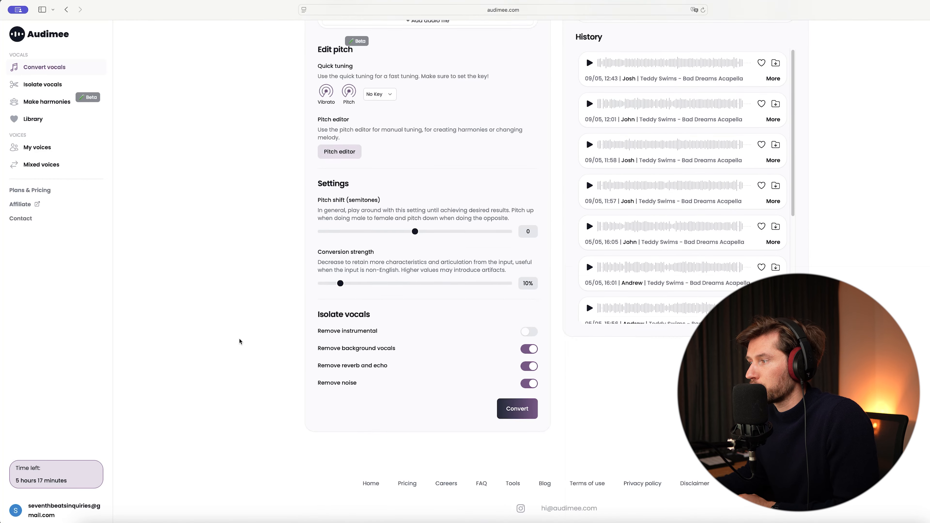
left_click(525, 362)
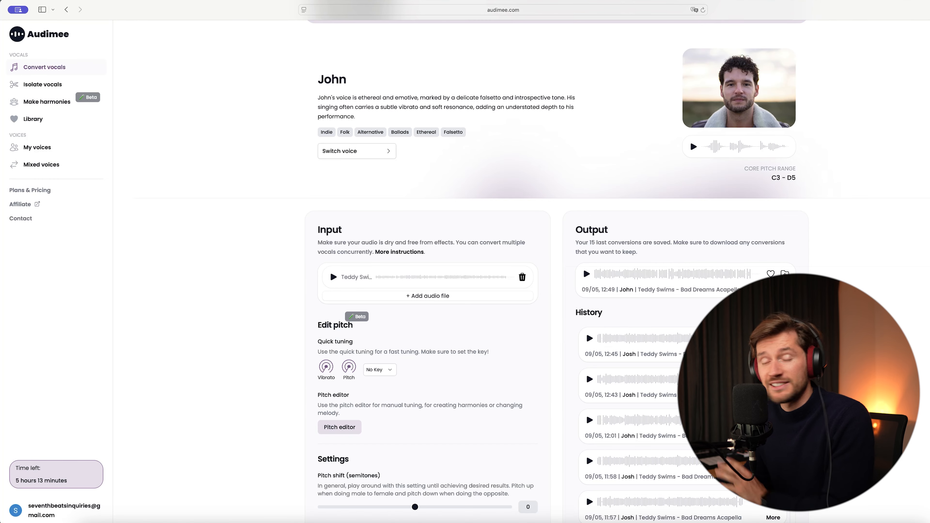
left_click(586, 274)
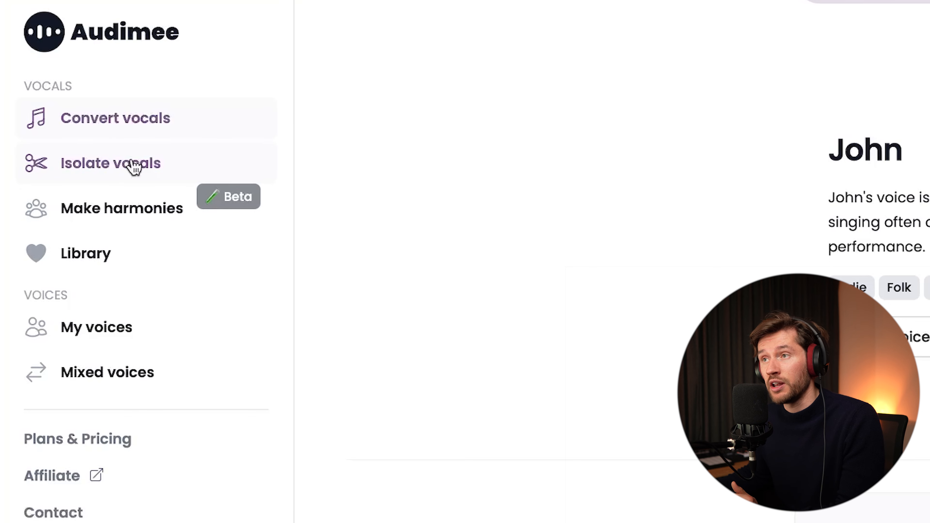
Upload Teddy Swims - Bad Dreams (SEVENTH Remix) (overwritten at 17h29)_2.wav to the harmony maker and preview the input vocal.
left_click(128, 214)
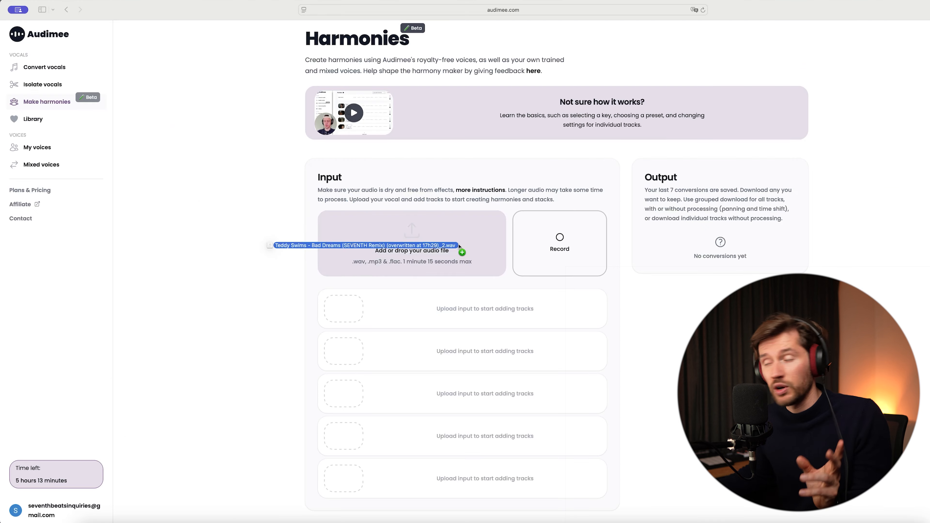
left_click_drag(459, 246, 424, 244)
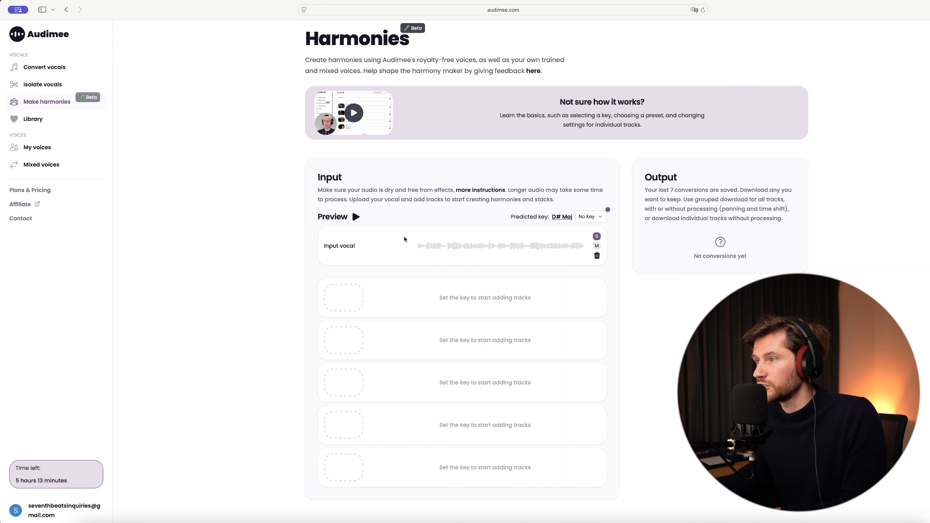
left_click(355, 217)
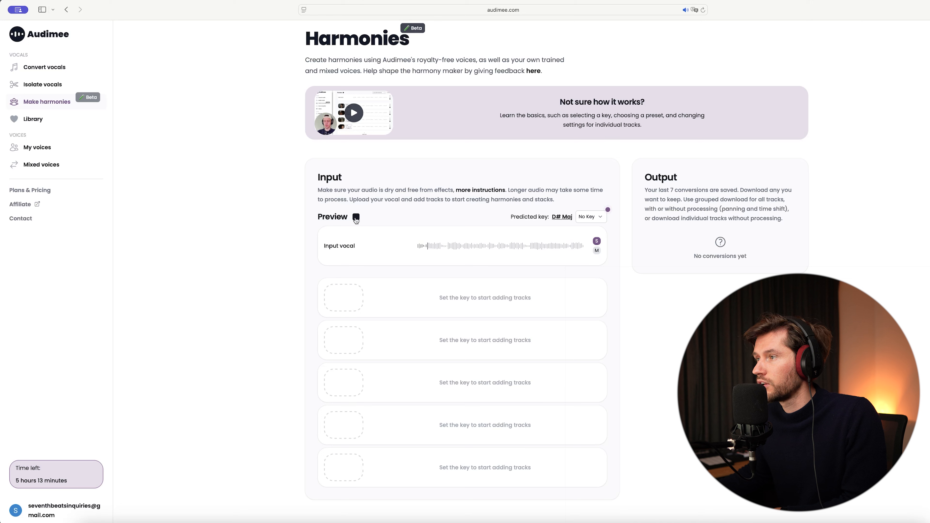
left_click(356, 217)
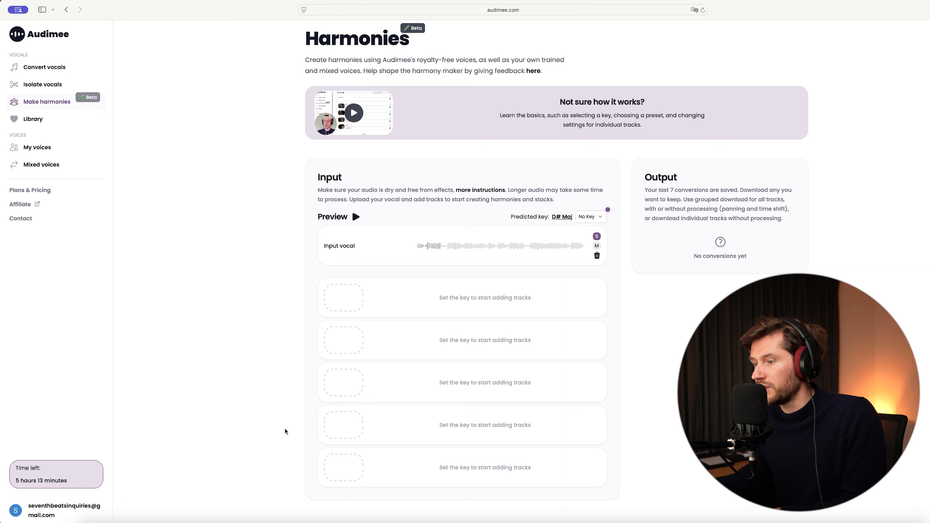
Set the harmony key to C Min and apply the Classical Unison Stack preset.
left_click(560, 216)
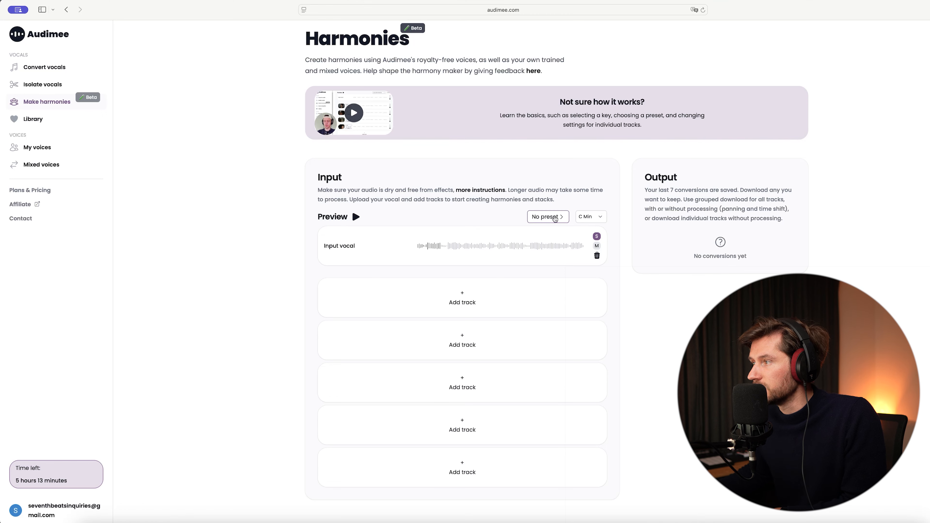
left_click(548, 217)
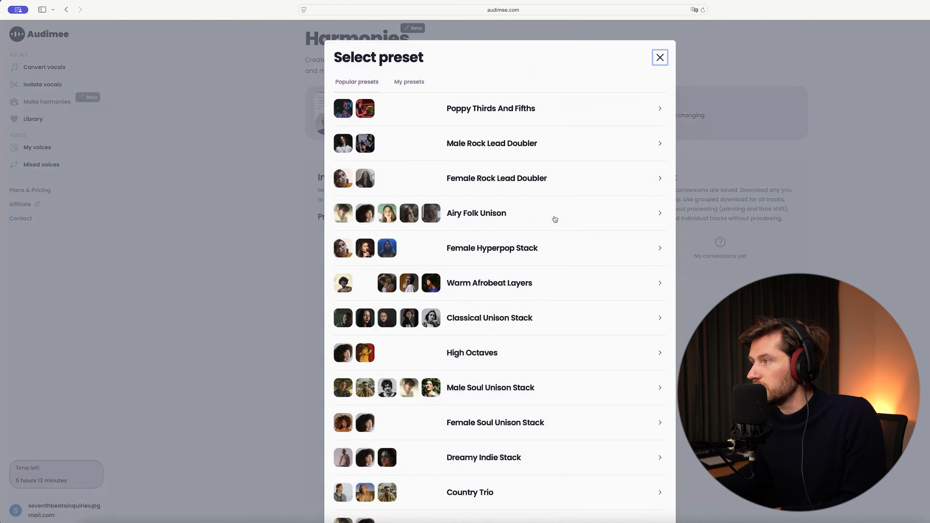
left_click(534, 322)
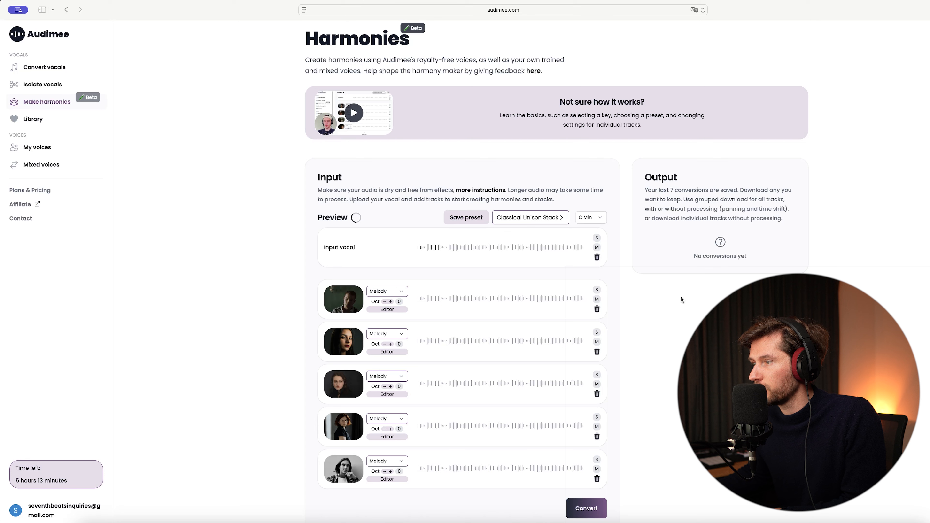
Convert the five-voice harmony stack and preview it together with the input vocal.
scroll(587, 330, "down", 3)
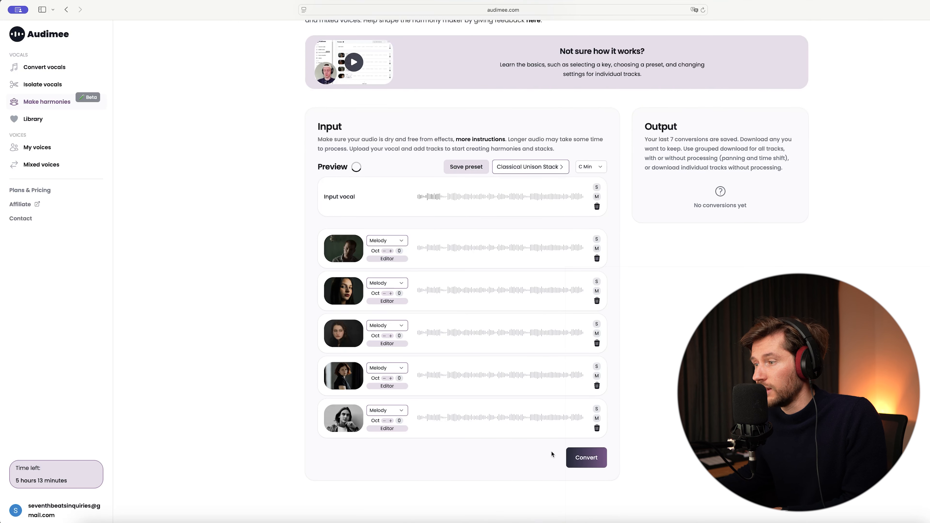
left_click(587, 460)
left_click(355, 168)
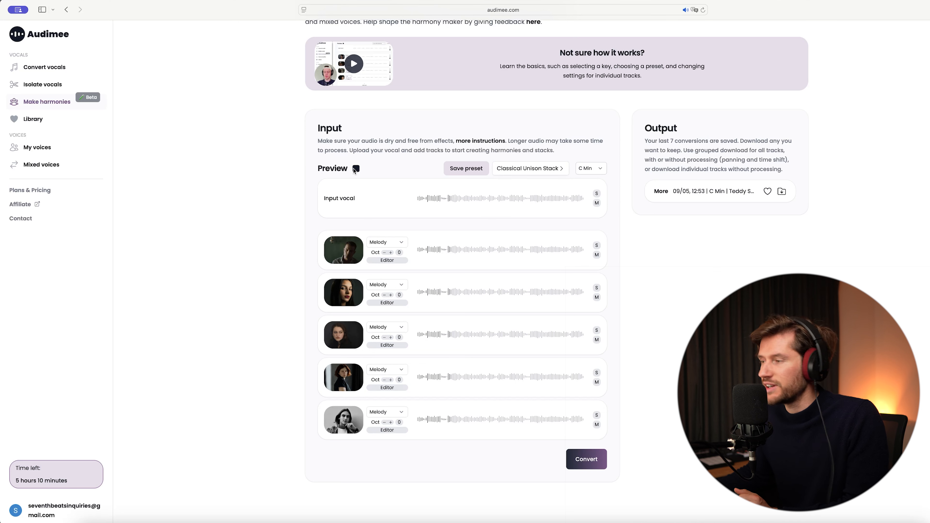
left_click(355, 169)
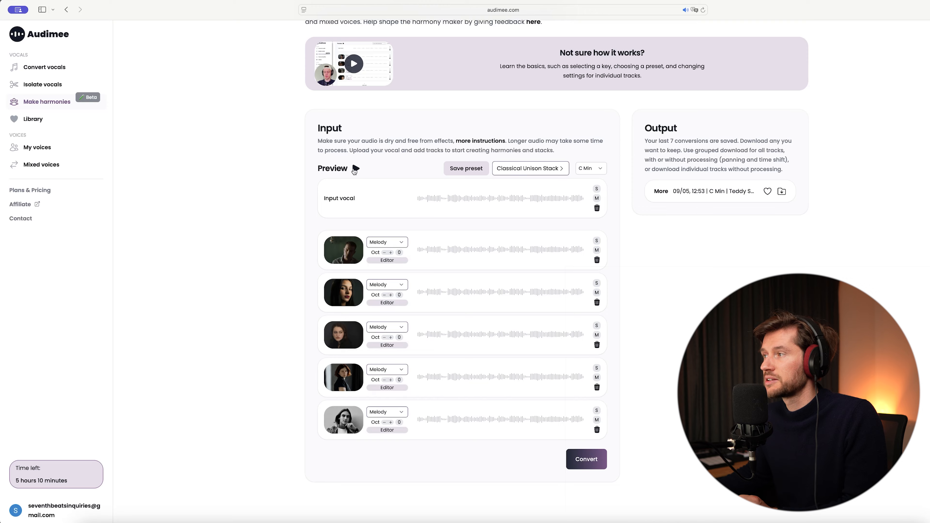
Replace the harmony preset with Male Rock Lead Doubler and preview the result.
left_click(533, 172)
scroll(549, 422, "down", 5)
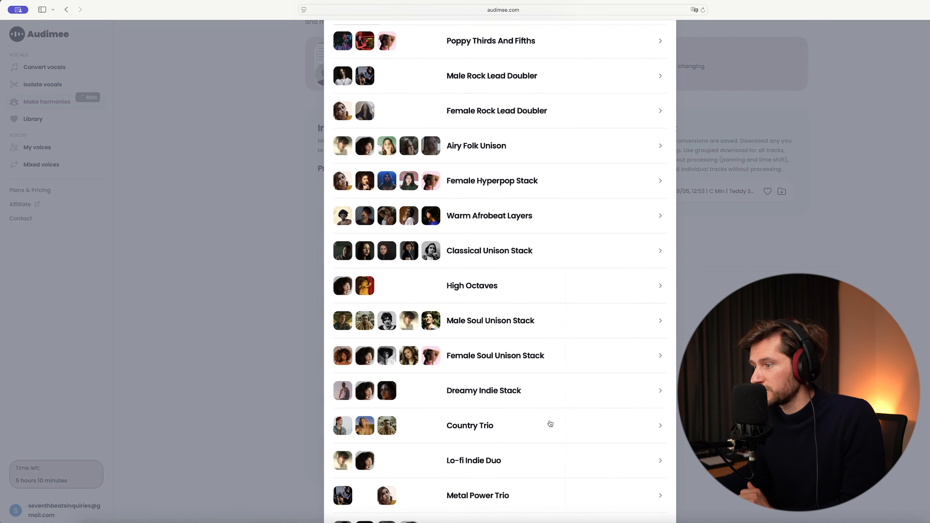
scroll(515, 409, "up", 5)
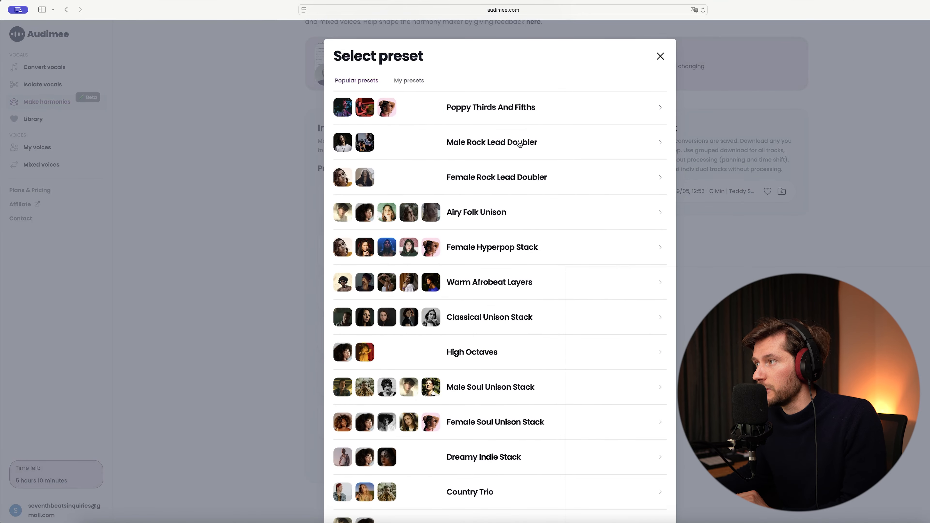
left_click(548, 146)
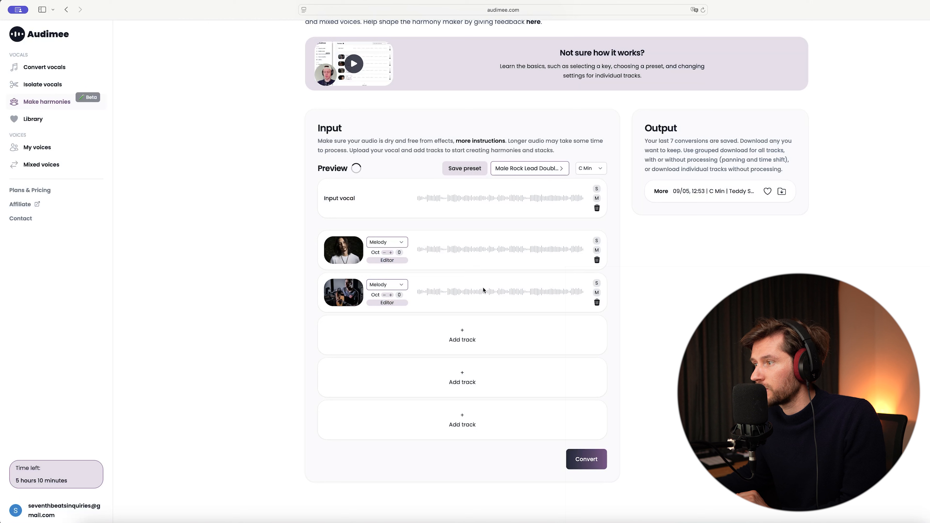
left_click(356, 168)
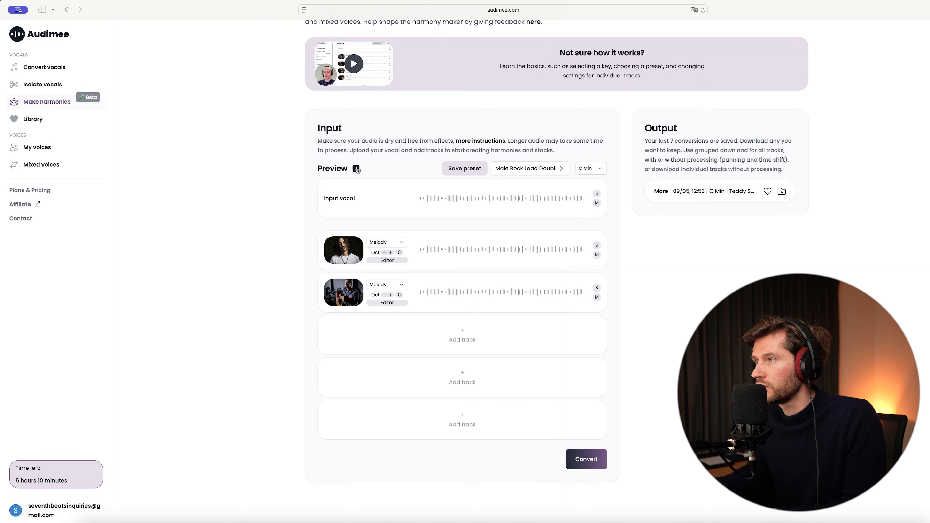
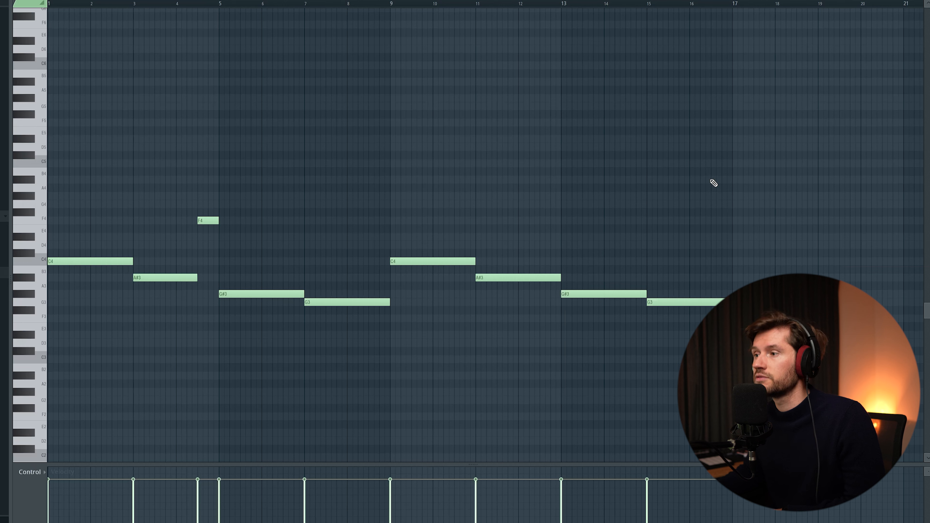
Switch to FL Studio and play back the bass line, the chord notes, and the combined Bass, Piano and Pad patterns.
key("space")
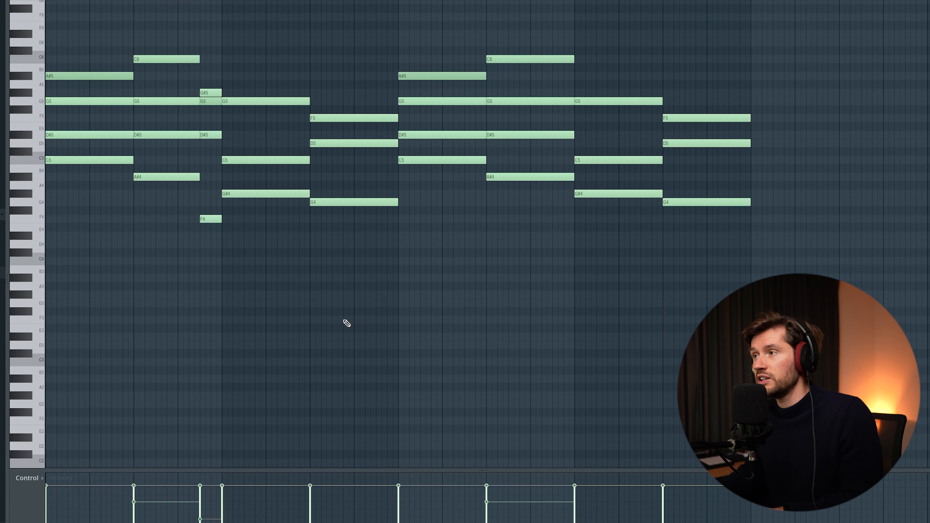
scroll(153, 124, "up", 1)
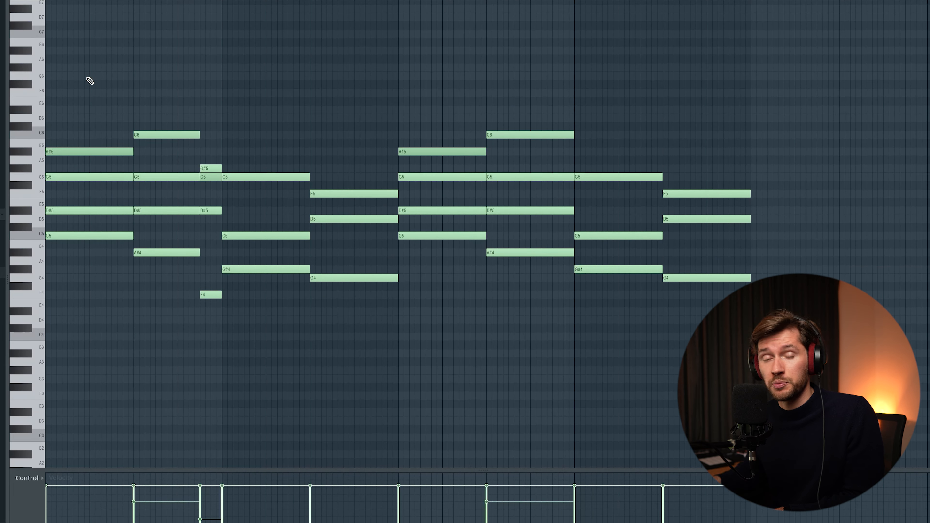
key("space")
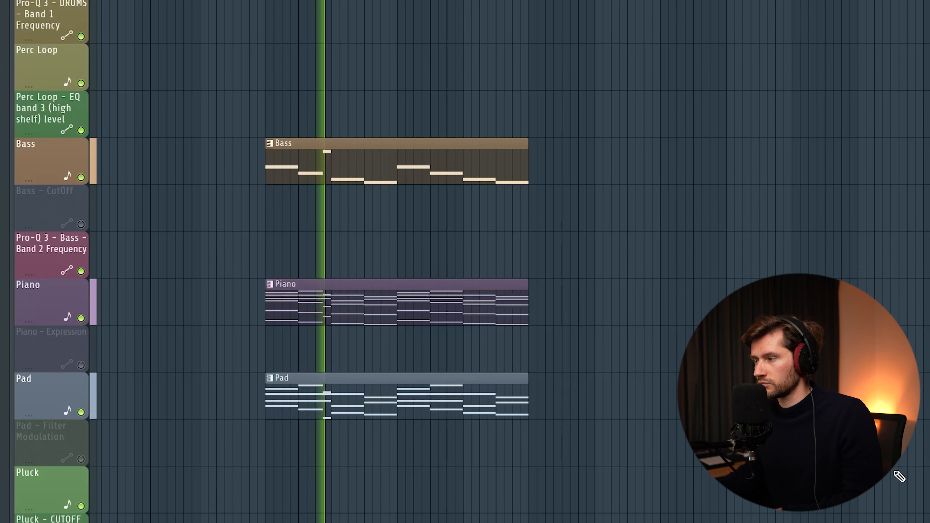
key("space")
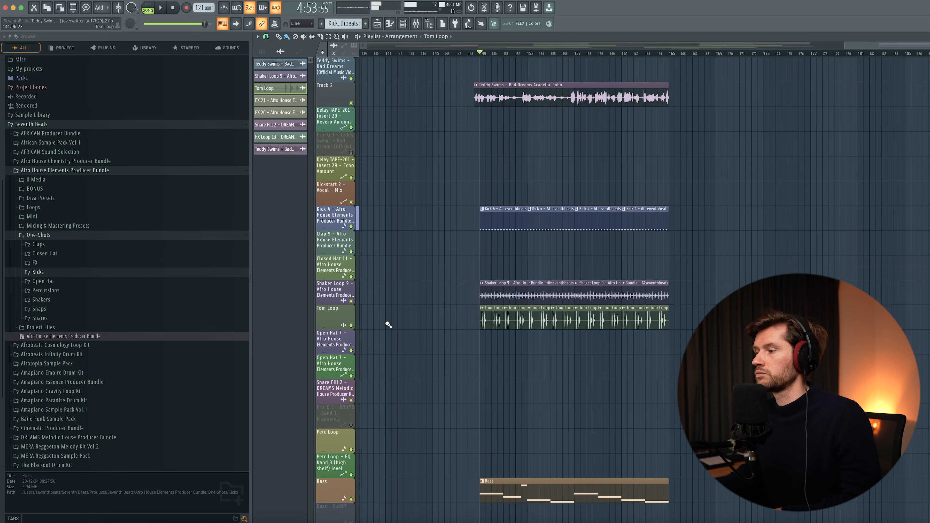
Play the arrangement section containing the Kick 4, Shaker Loop 9 and Tom Loop clips.
scroll(523, 286, "up", 3)
scroll(523, 286, "right", 3)
key("space")
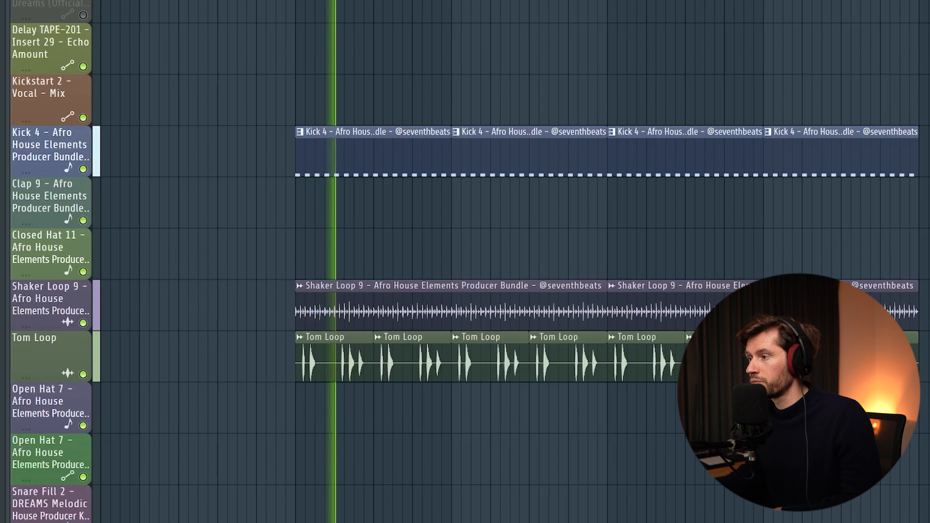
Fill the Open Hat 7 track with Open Hat 7 pattern clips alongside the kick, shaker and tom clips, and play the section.
key("space")
left_click_drag(285, 405, 652, 403)
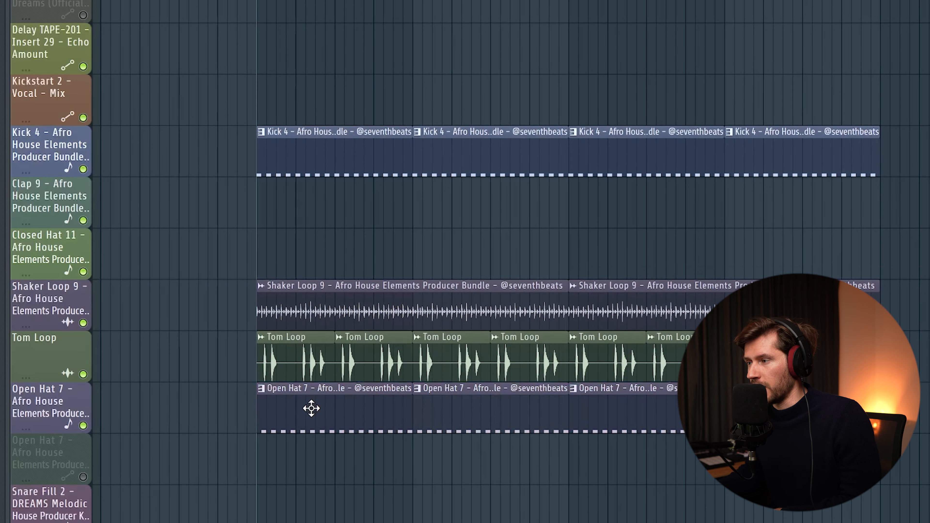
key("space")
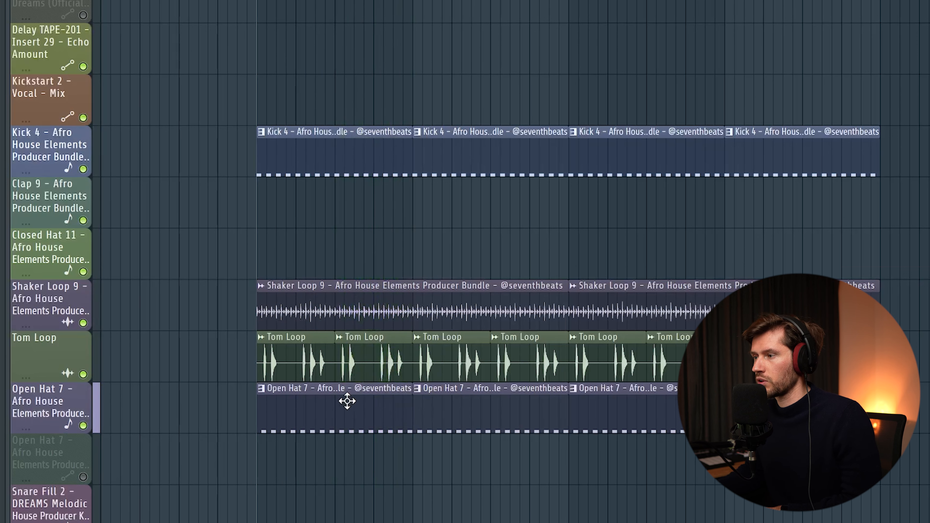
Inspect the Open Hat 7 pattern and its Rev INTENSITY reverb, comparing playback with the effect bypassed and enabled.
double_click(347, 401)
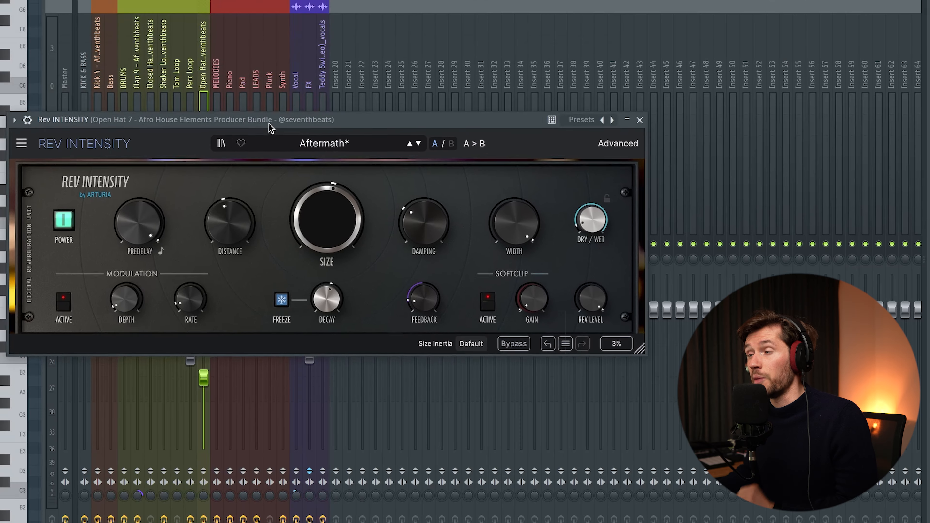
left_click_drag(268, 124, 293, 140)
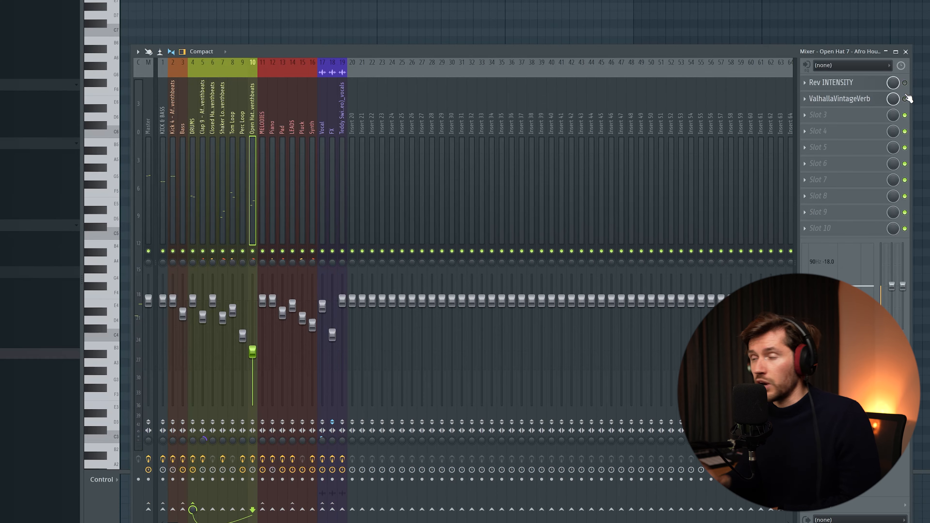
key("space")
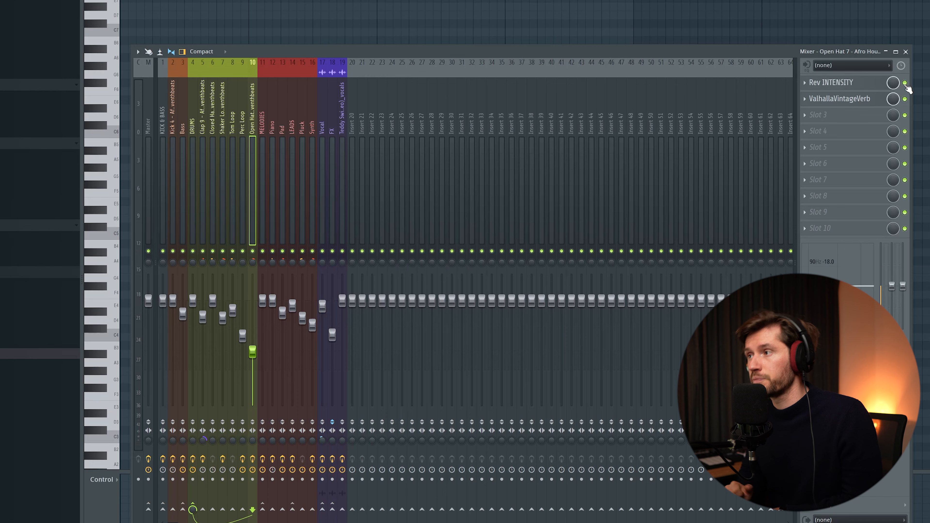
key("space")
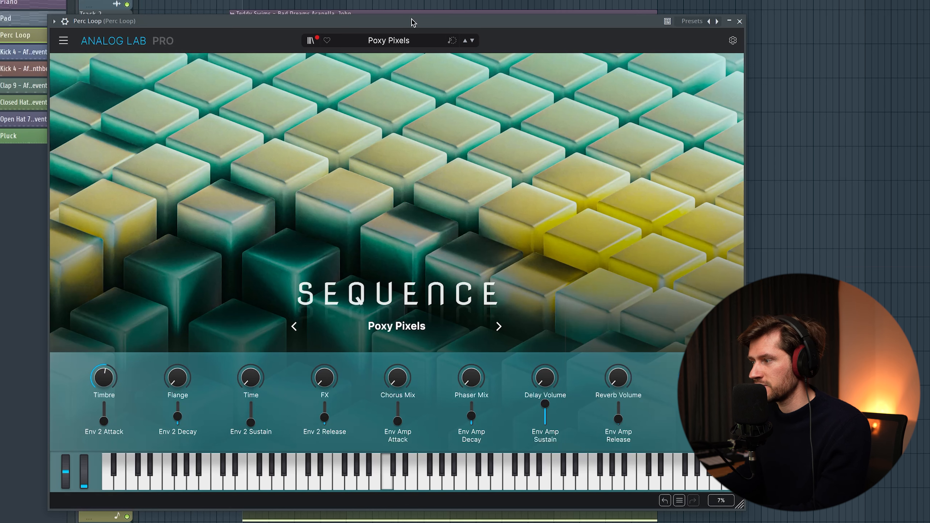
Close the Perc Loop's Analog Lab instrument and play the drum section with the Perc Loop clips.
key("Escape")
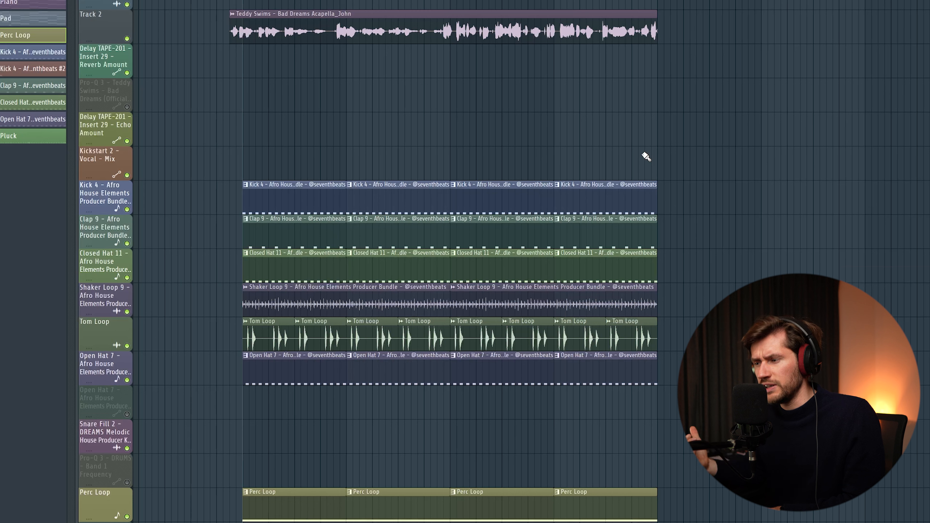
key("space")
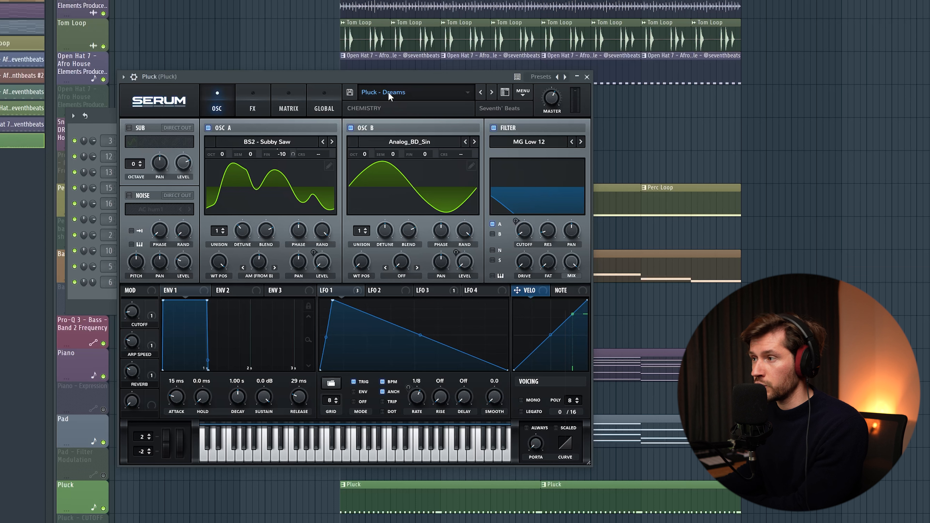
Audition the Pluck pattern, close the Pluck and Synth Serum instances and the channel rack, and view the Pluck notes.
key("space")
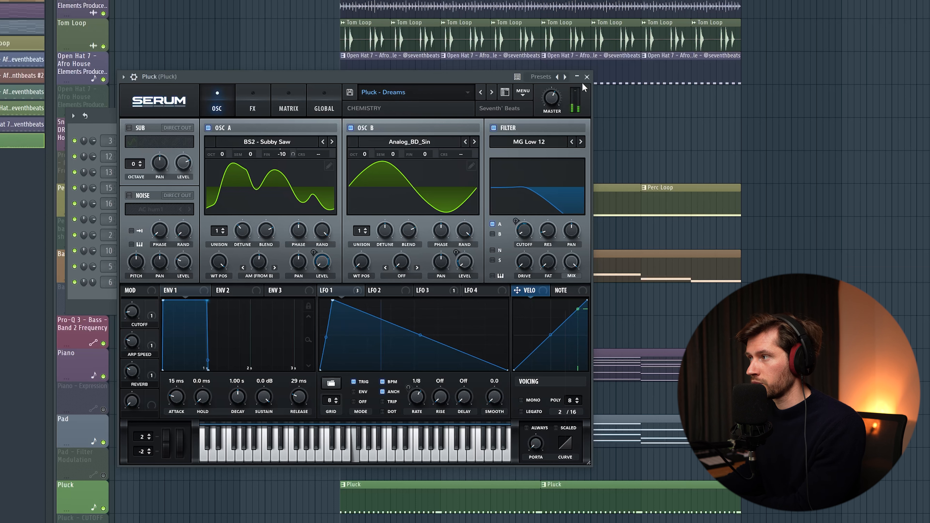
left_click(587, 78)
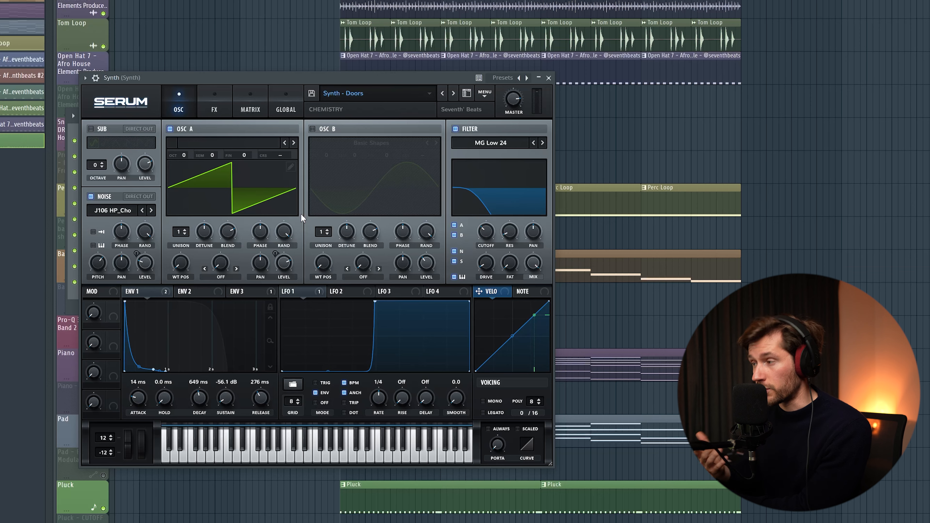
left_click(548, 78)
scroll(288, 326, "right", 1)
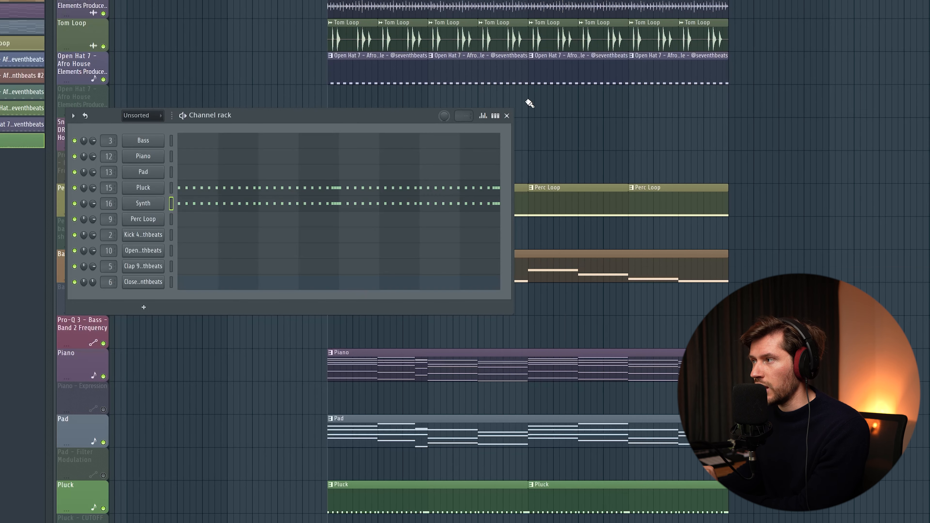
left_click(506, 115)
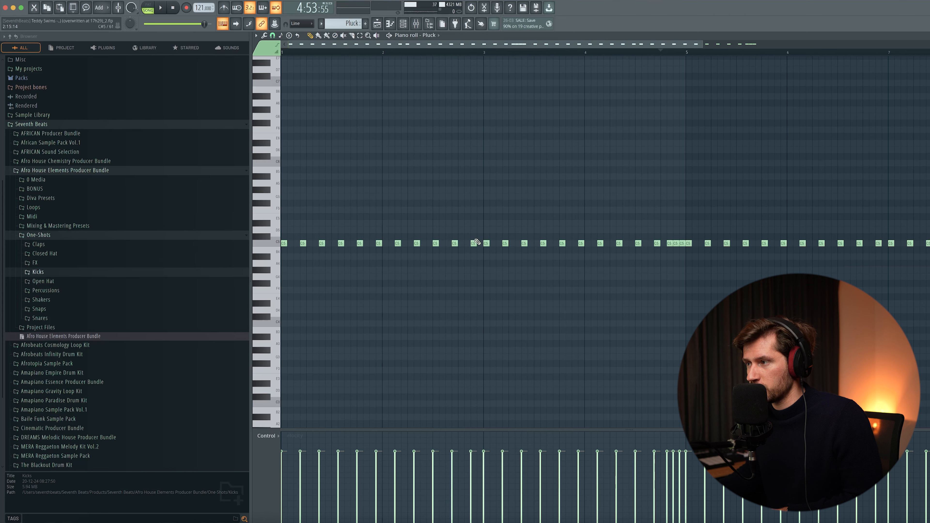
left_click_drag(206, 240, 200, 248)
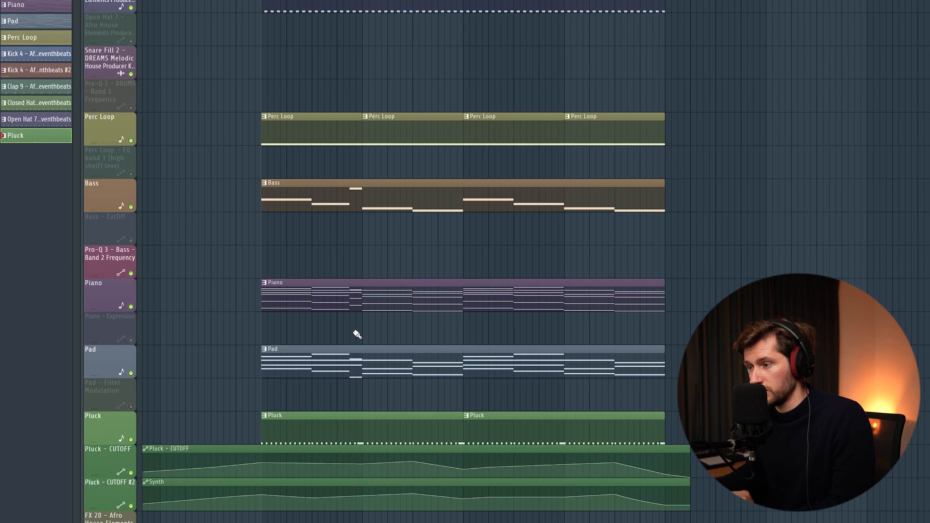
Open the Pluck channel's Serum instance, locate its Cutoff macro, and bring up the options for the last tweaked parameter.
key("F6")
left_click(184, 189)
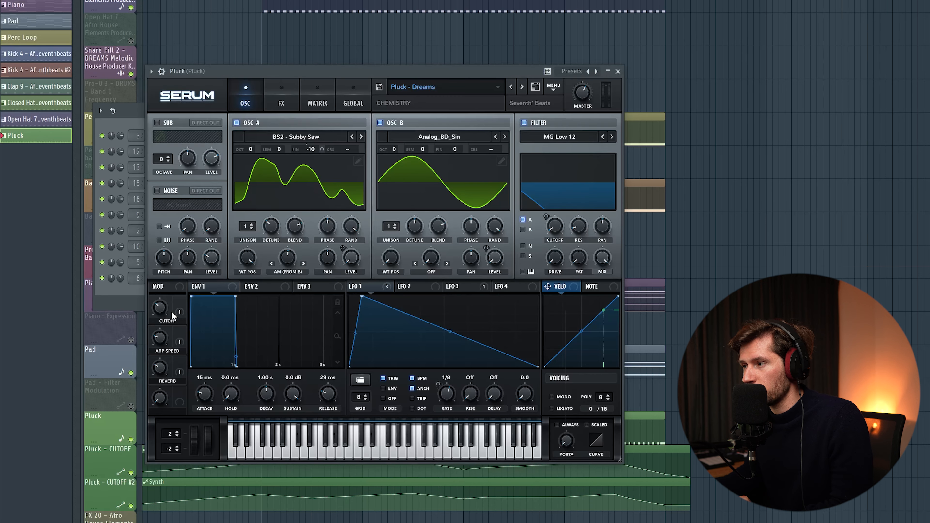
mouse_move(162, 309)
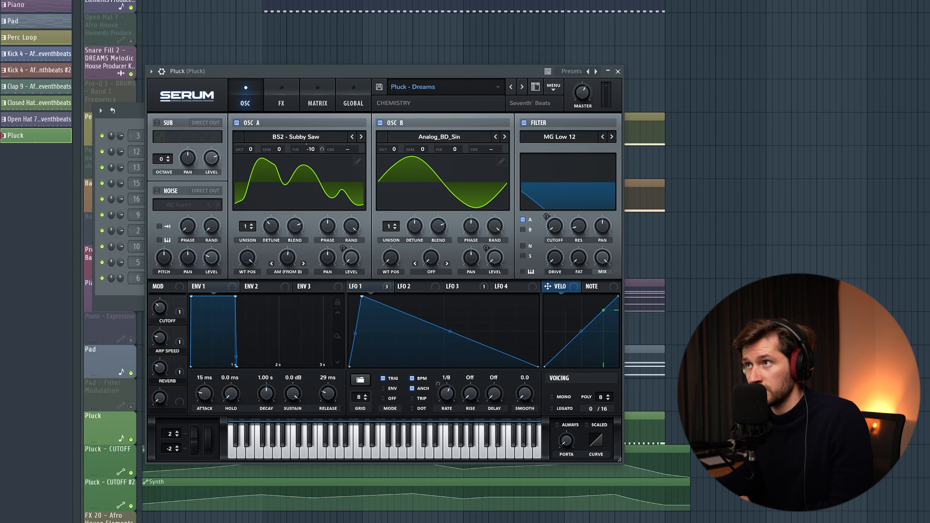
left_click(184, 1)
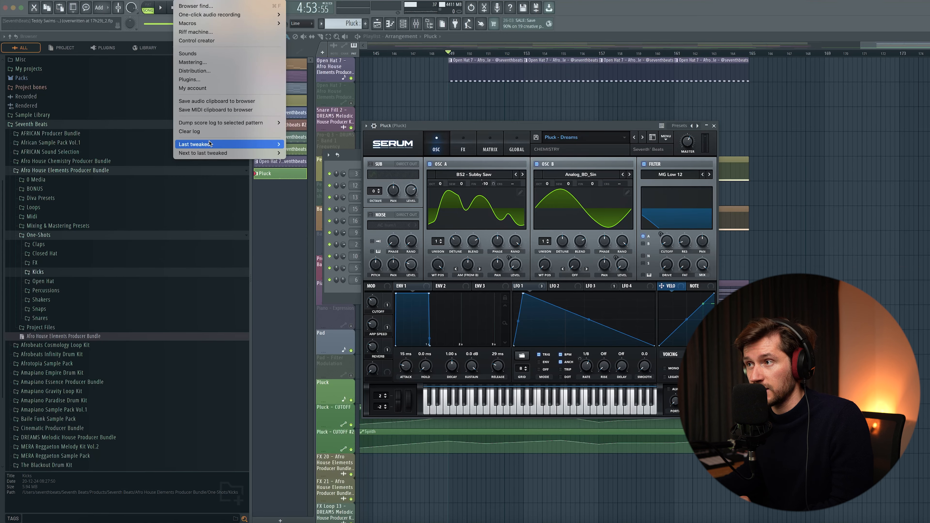
mouse_move(210, 143)
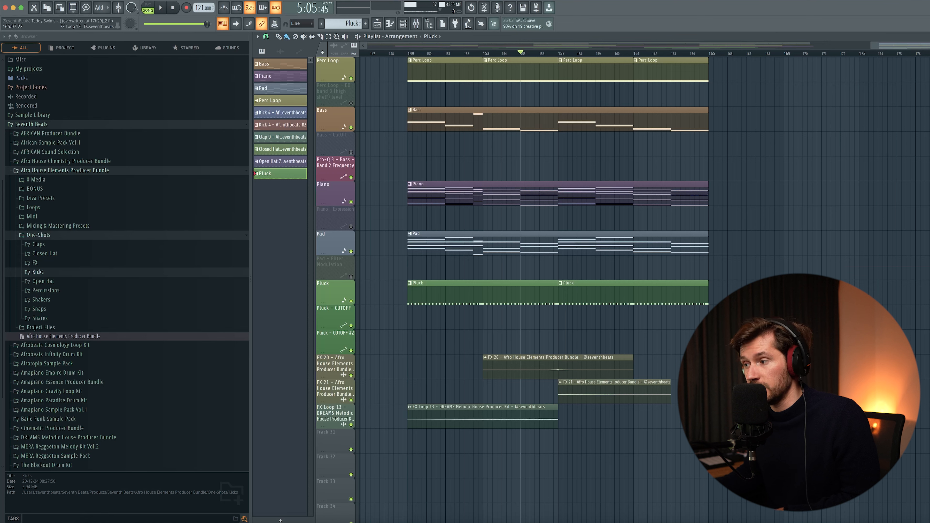
Play the section with the FX 20, FX 21 and FX Loop 13 clips, and follow playback of the full arrangement.
key("space")
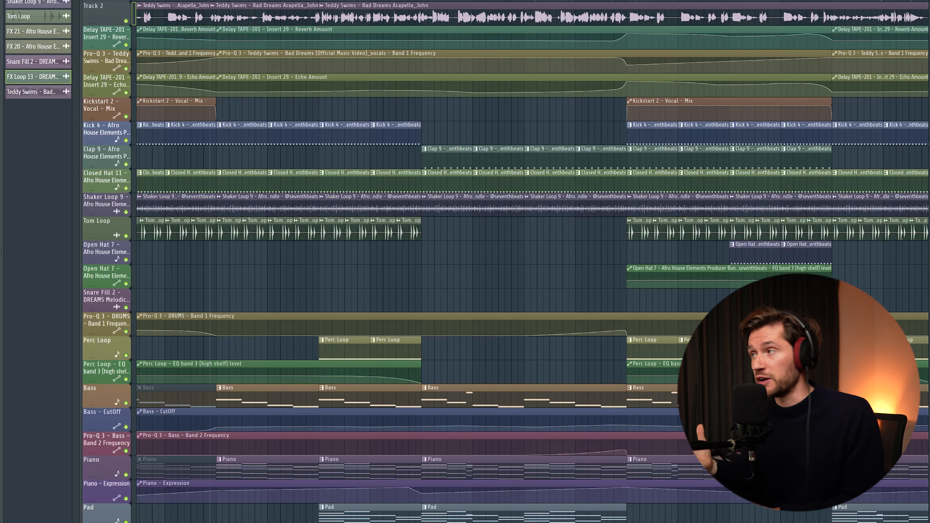
key("space")
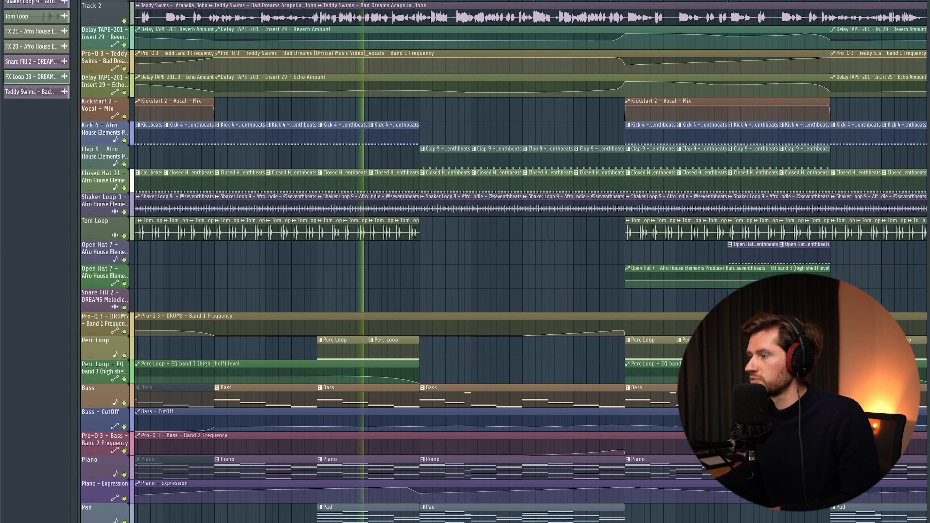
scroll(589, 252, "right", 3)
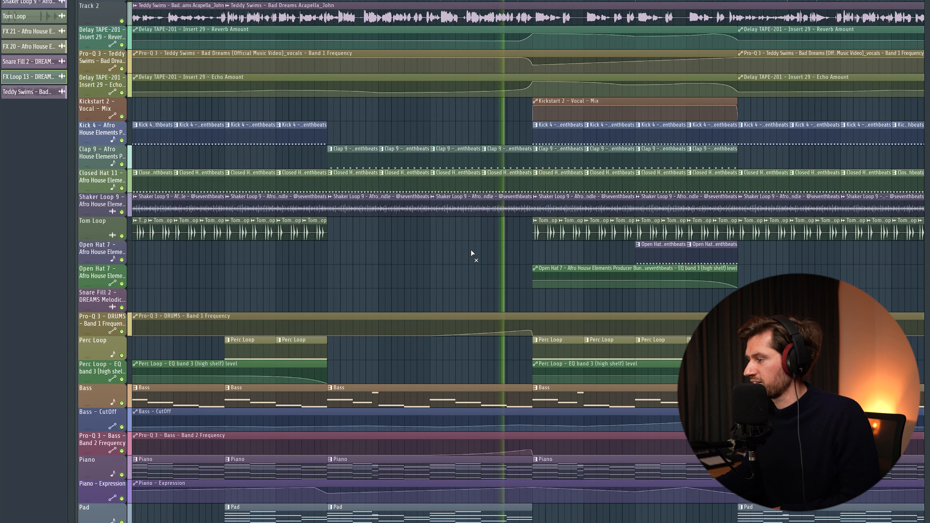
scroll(471, 252, "right", 5)
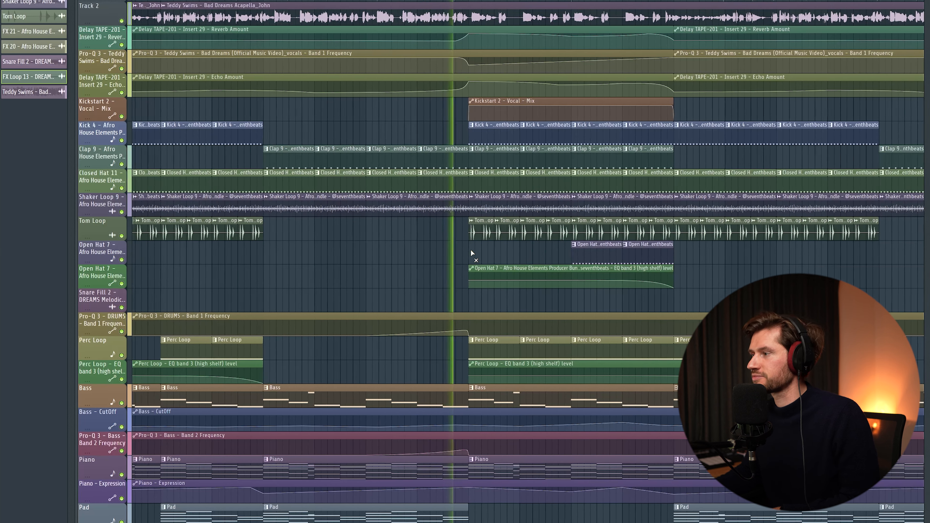